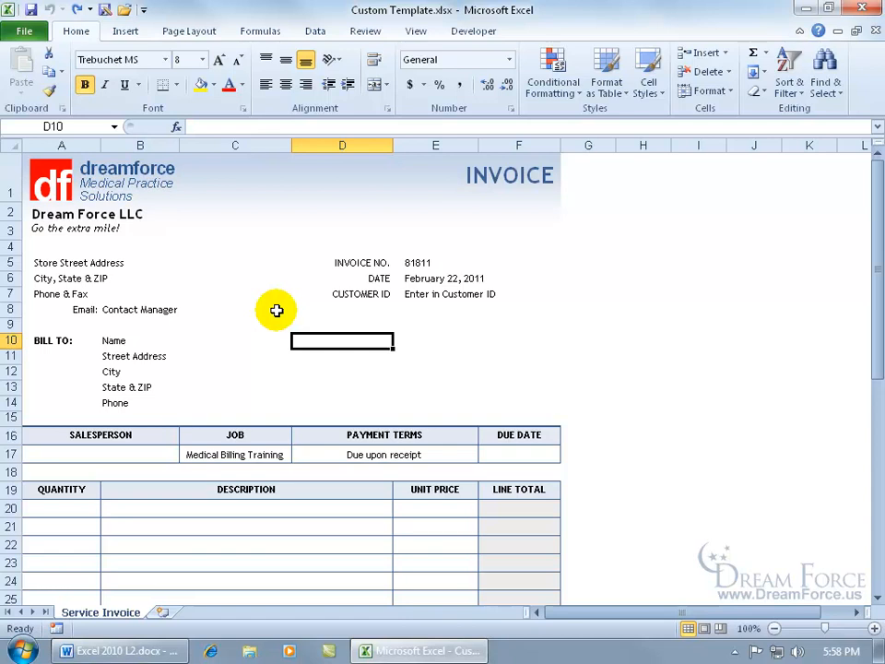
- Clear the contents of the invoice number cell E5 and the date cell E6
left_click(166, 340)
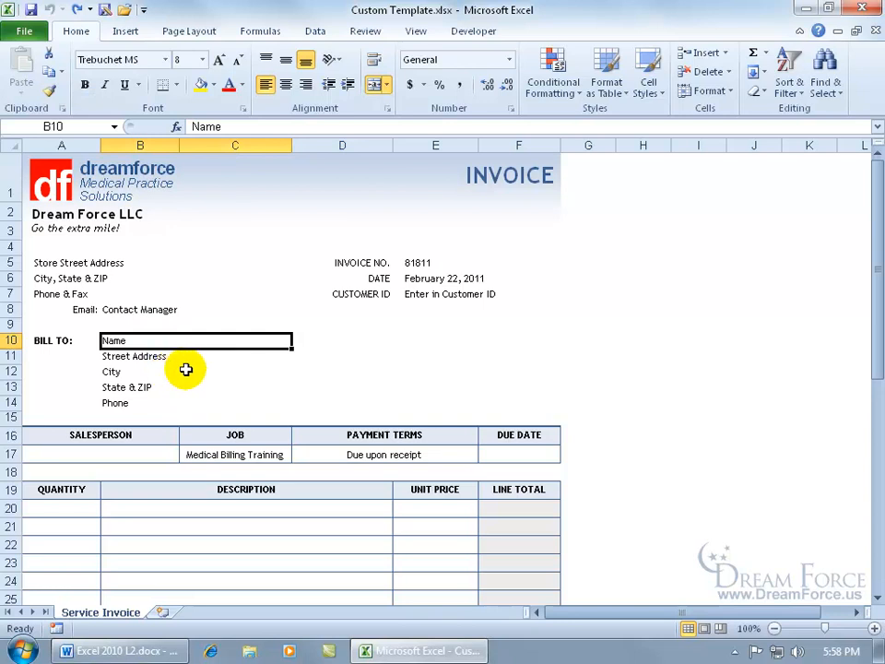
left_click(413, 264)
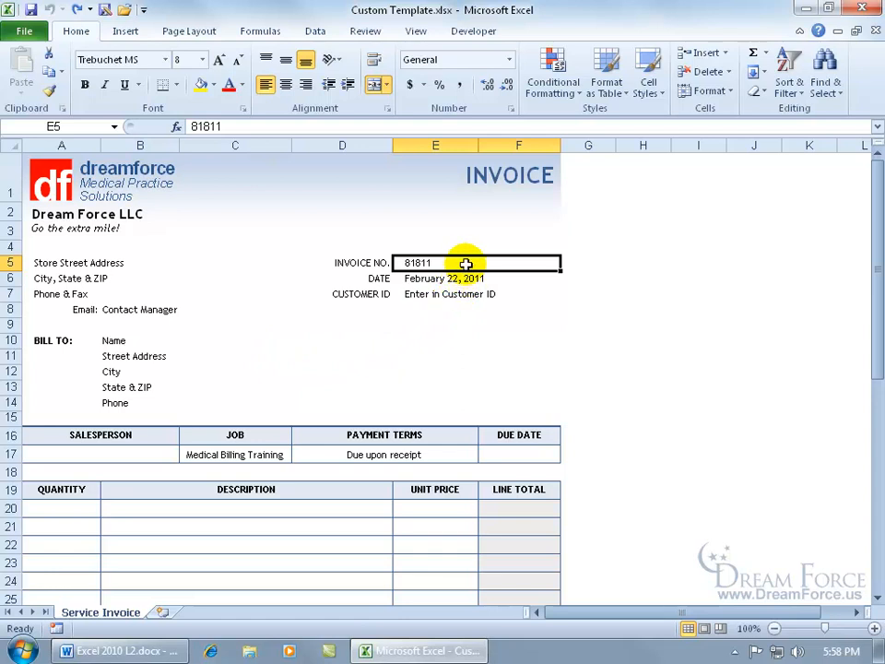
key("Delete")
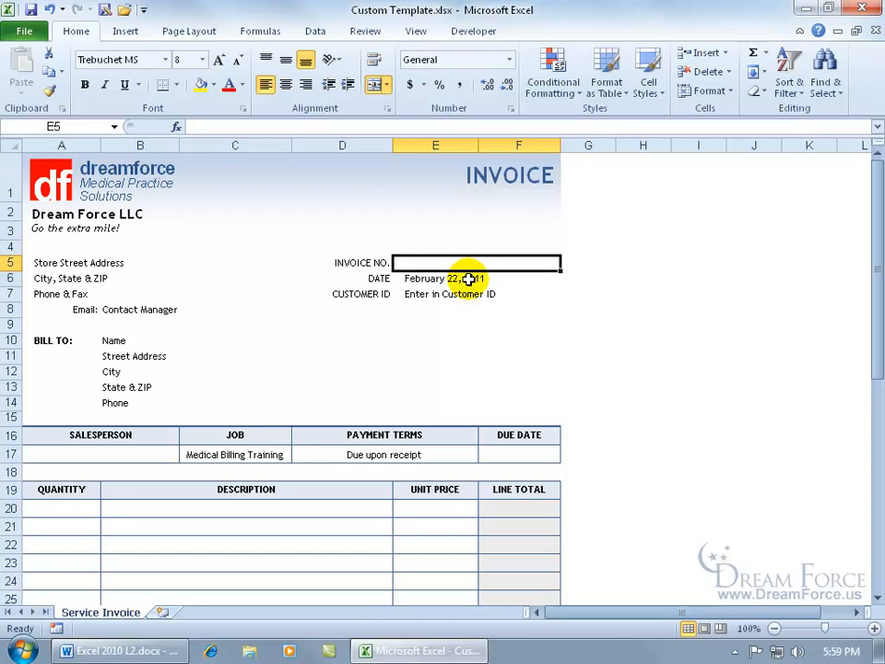
left_click(468, 278)
key("Delete")
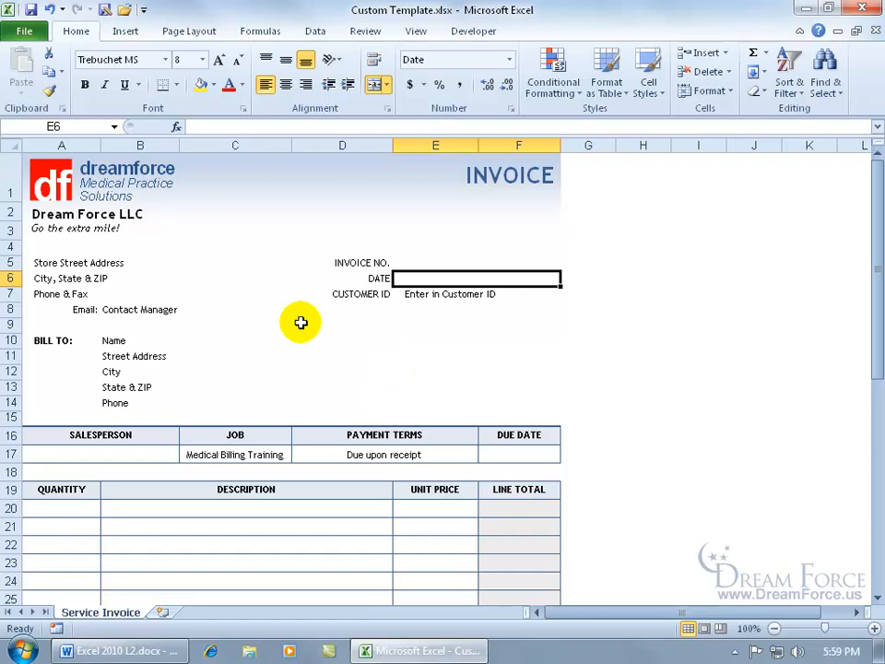
- Save the workbook as an Excel Template (*.xltx) named Spiffy Invoice in the default Templates folder
left_click(26, 34)
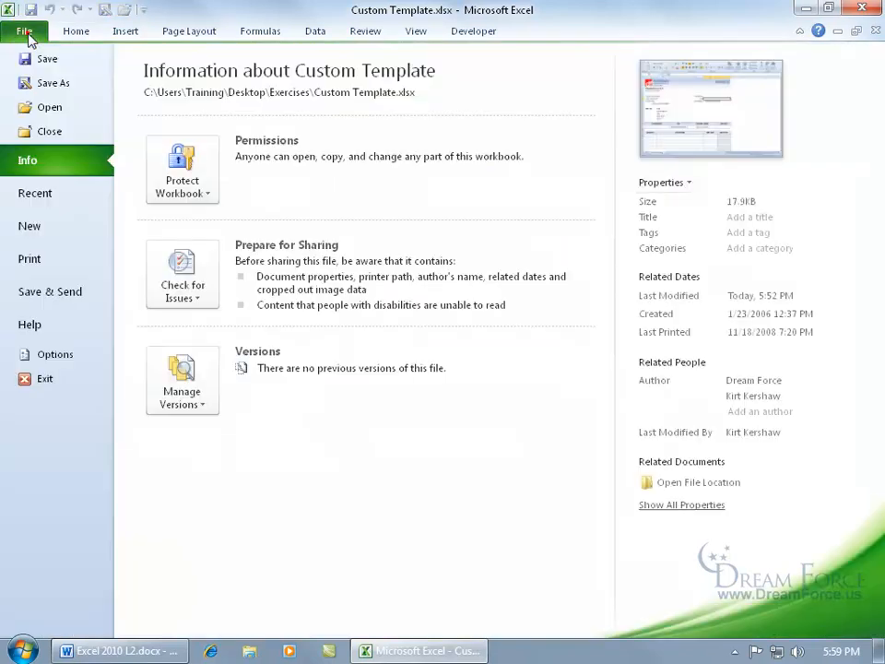
left_click(42, 86)
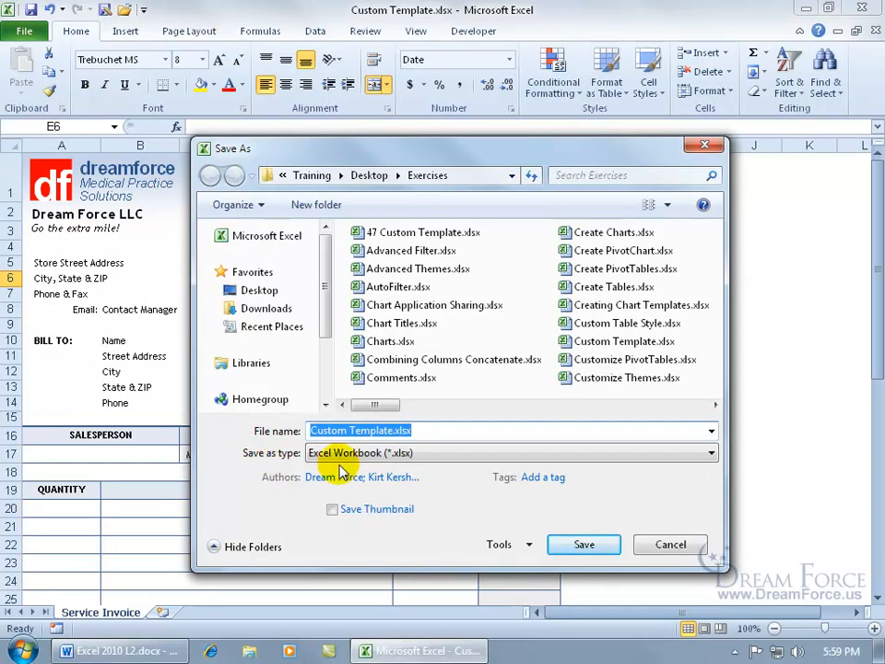
left_click(447, 455)
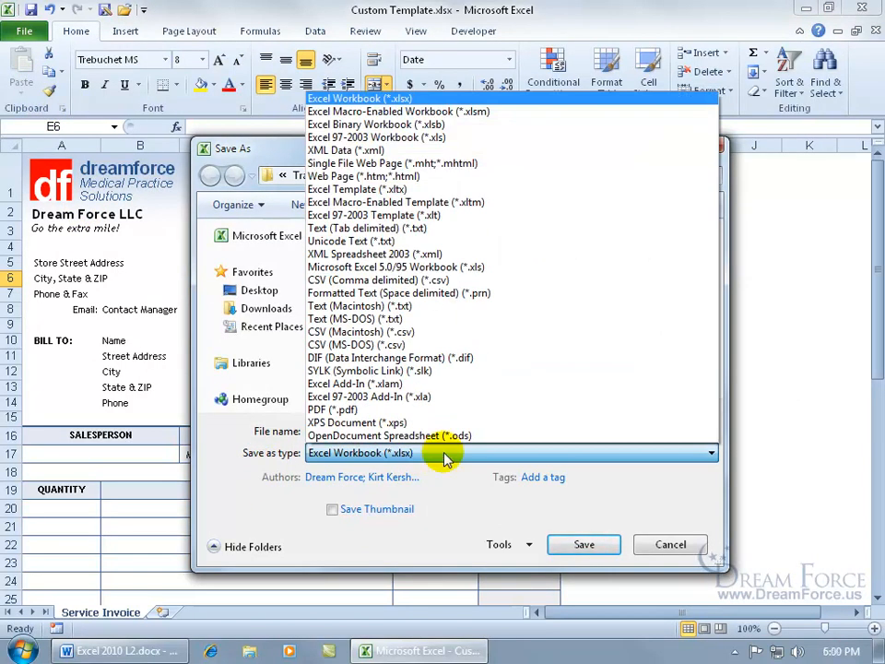
left_click(398, 191)
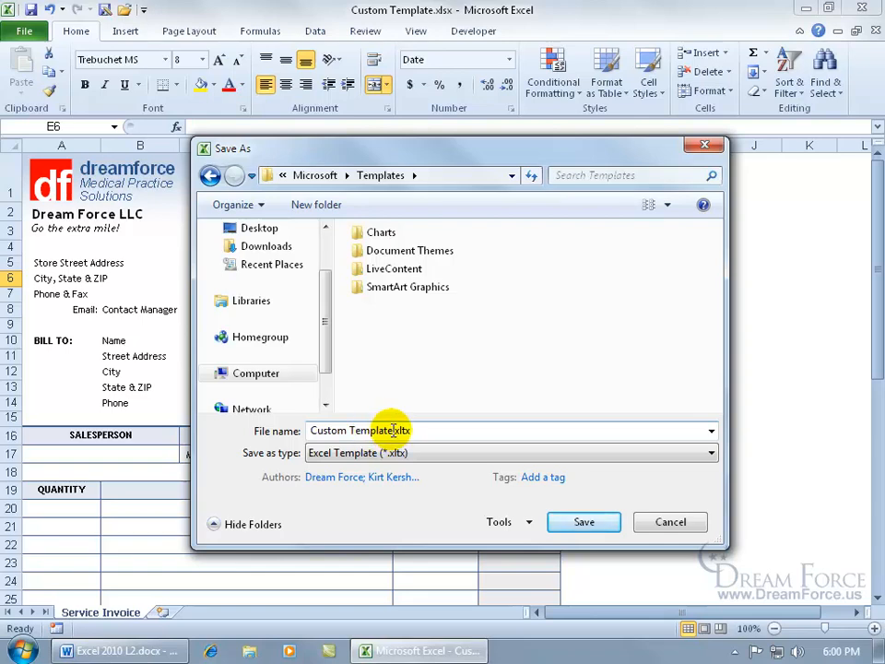
left_click_drag(392, 430, 286, 440)
key("Delete")
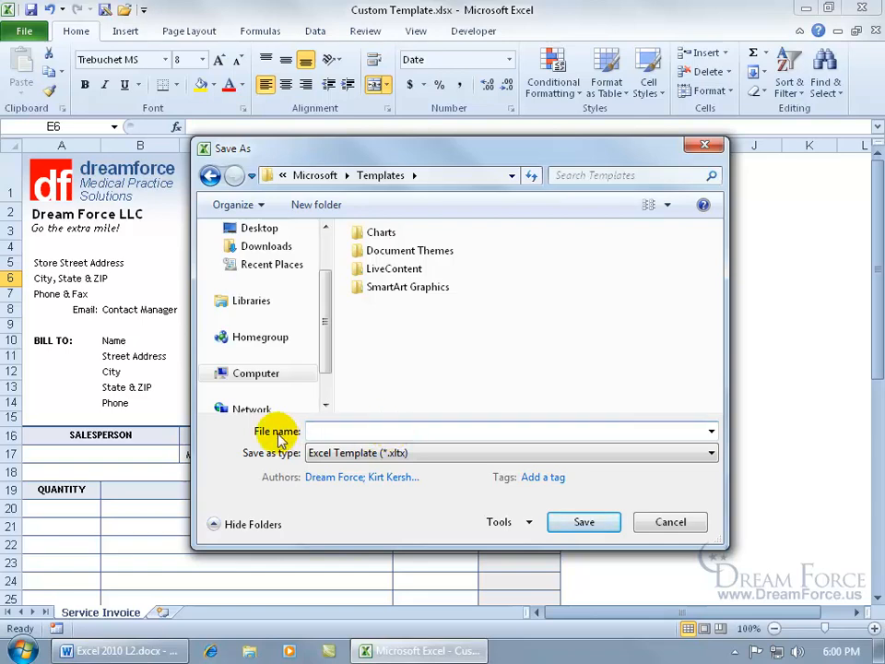
type("Spiffy Invoice")
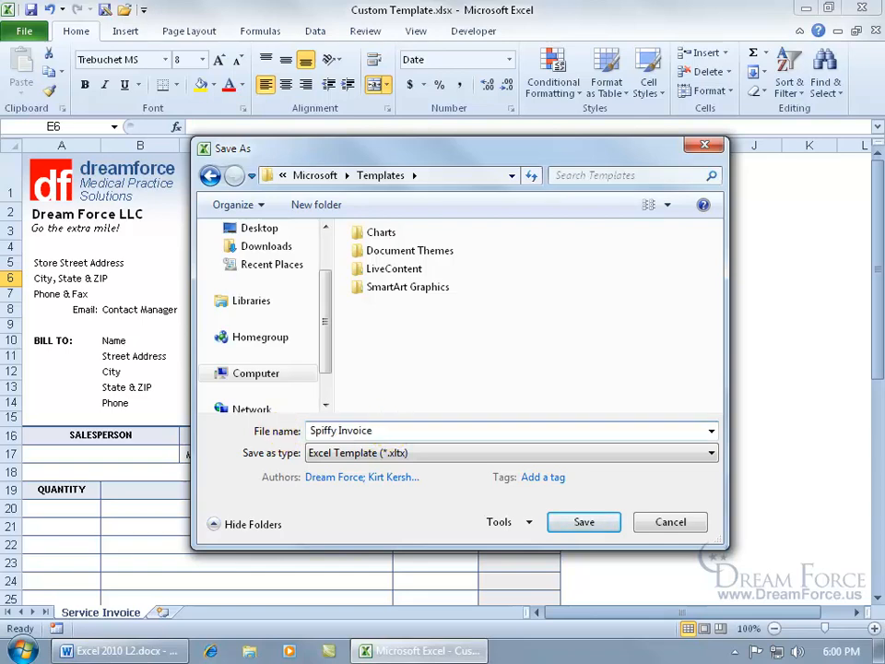
left_click(583, 522)
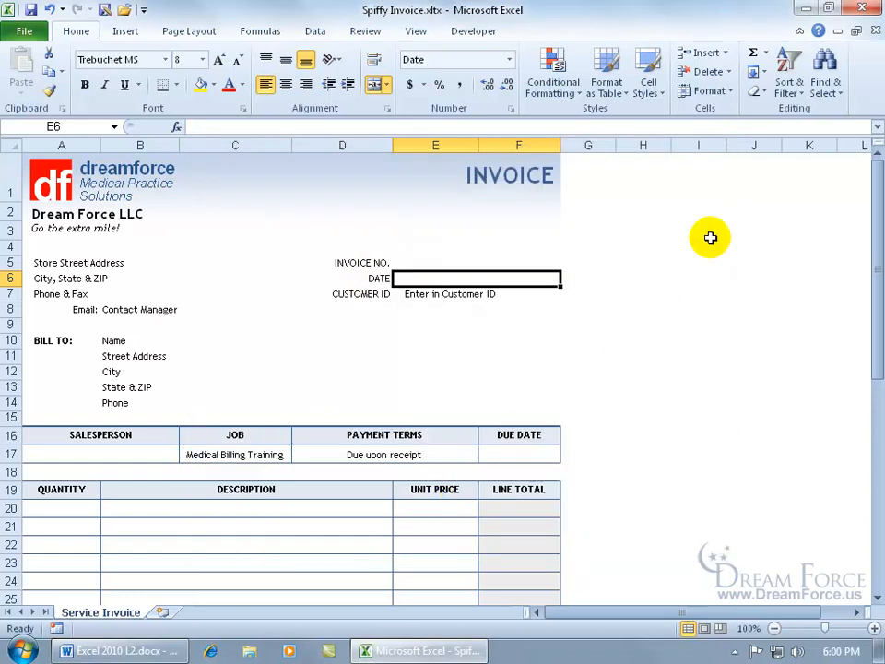
- Close the open template and create a new workbook from the personal template Spiffy Invoice.xltx
left_click(873, 30)
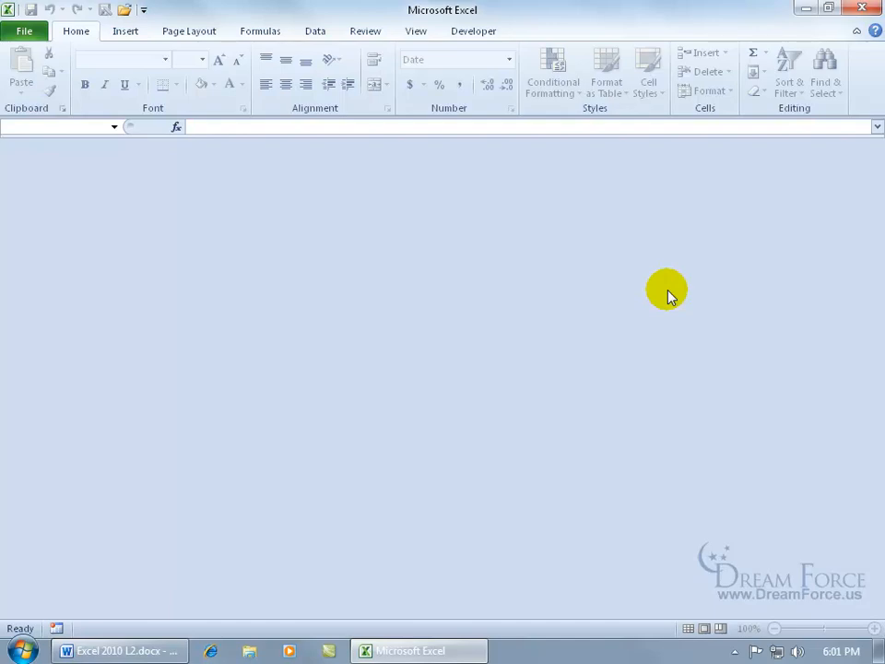
left_click(24, 33)
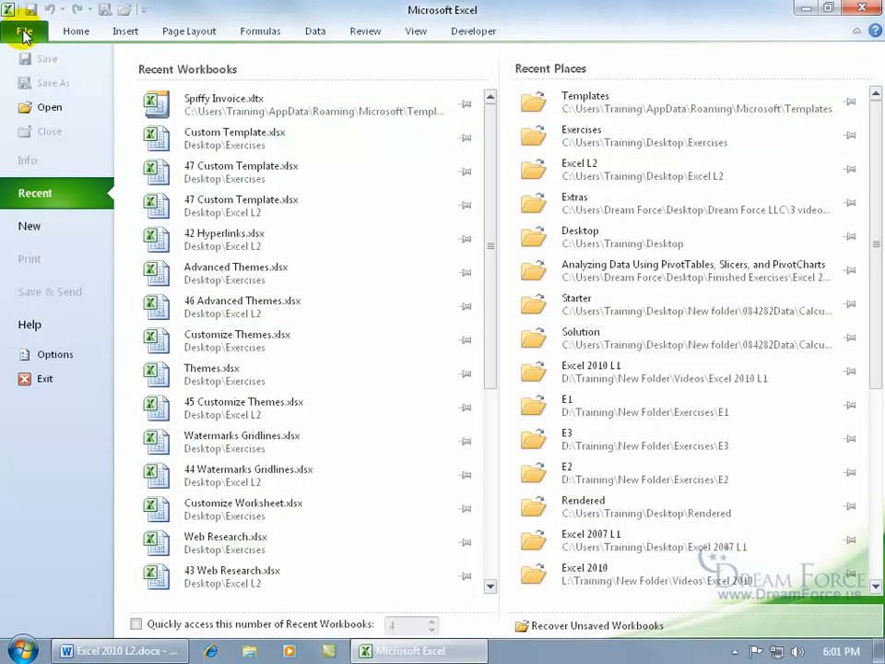
left_click(34, 225)
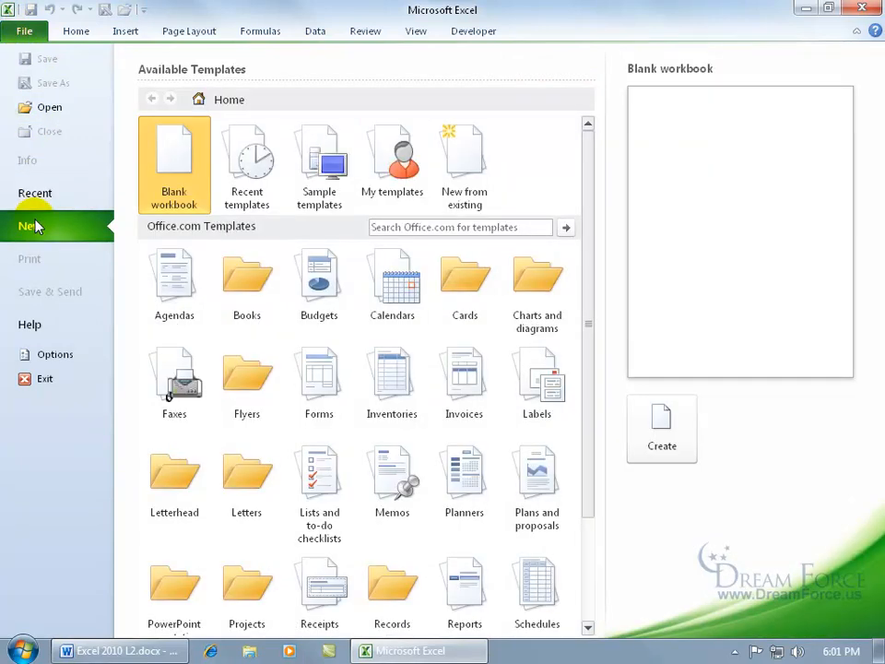
left_click(400, 205)
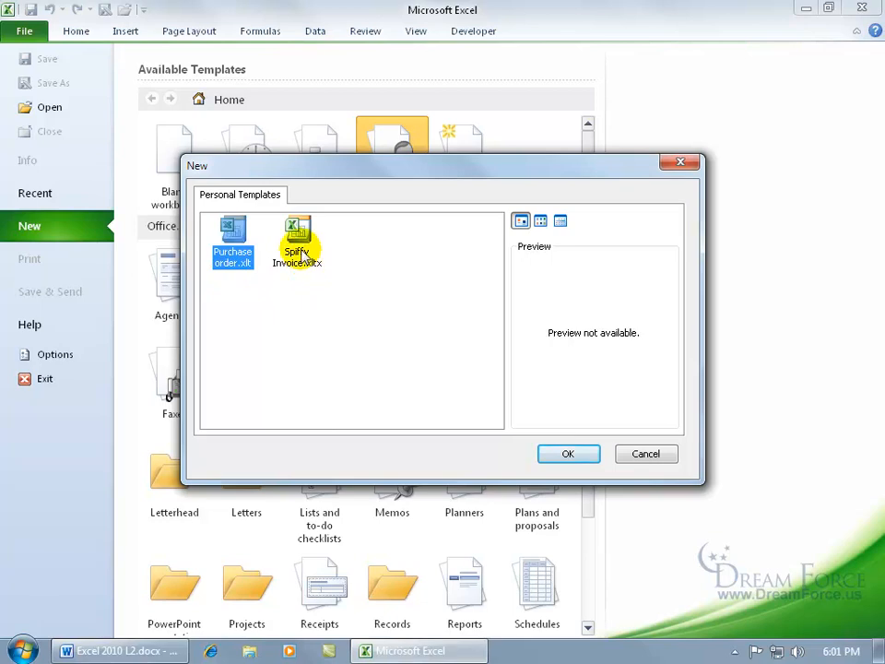
left_click(298, 251)
left_click(570, 461)
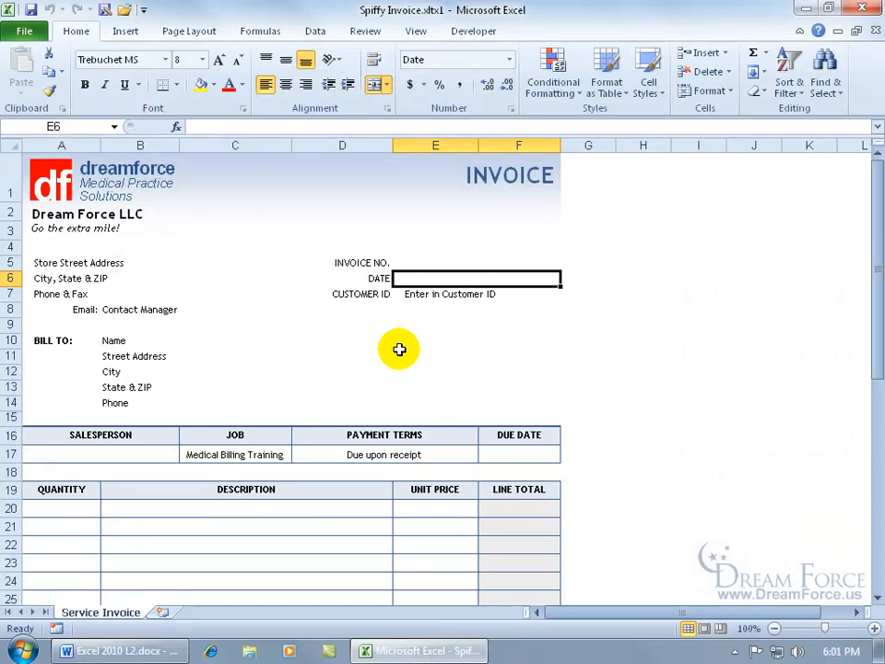
- Enter 15456 as the invoice number in E5 and 2/22/11 as the date in E6
left_click(438, 261)
type("15456")
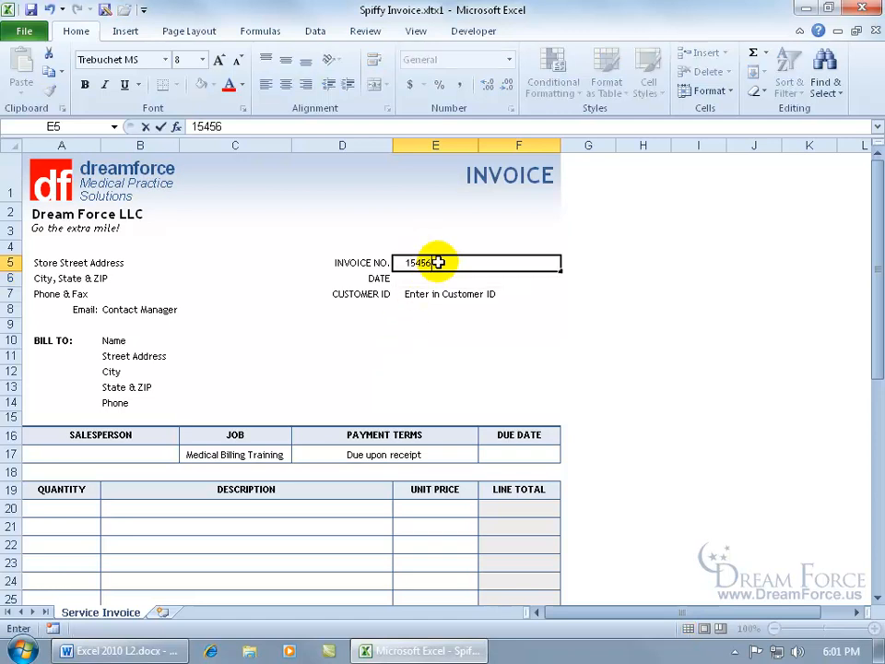
key("Return")
type("2/")
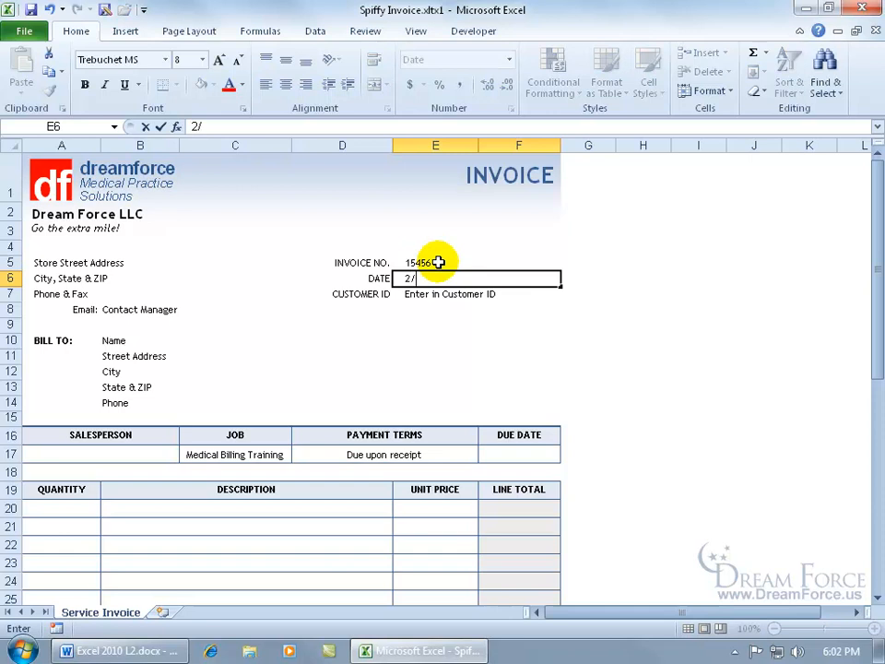
type("22/11")
key("Return")
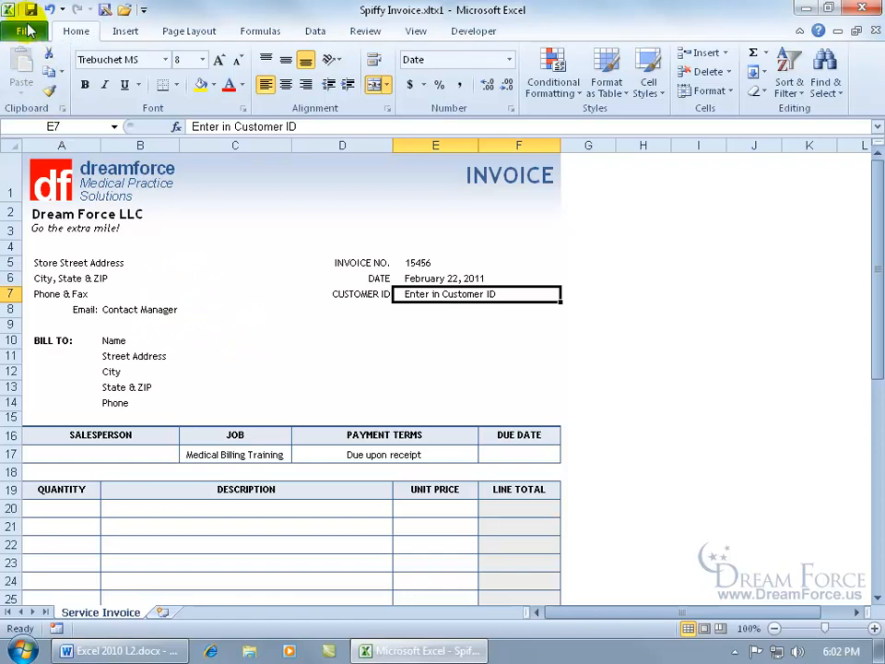
- Save the filled-in invoice to the Desktop as the Excel Workbook Spiffy Invoice.xlsx
key("F12")
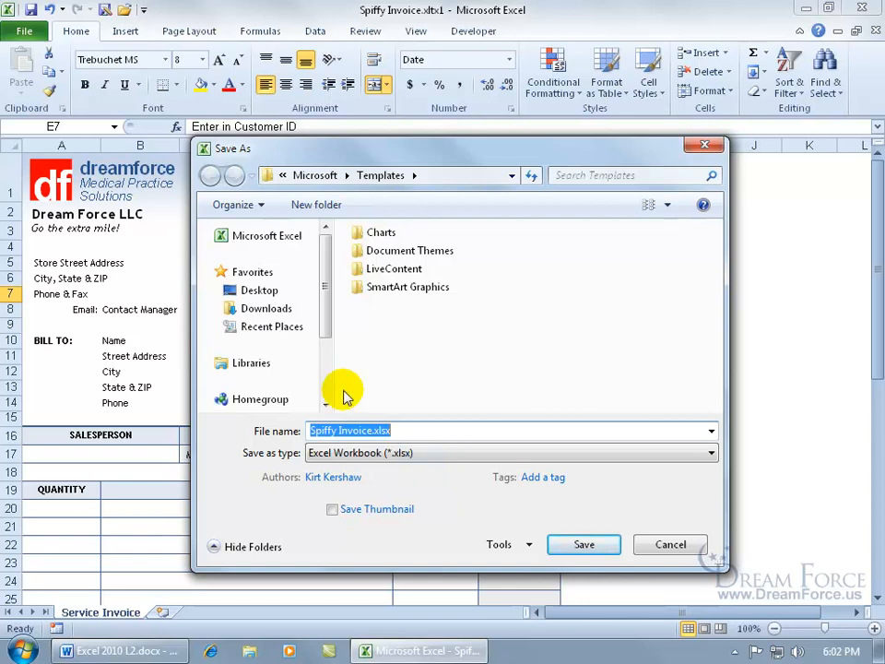
left_click(272, 292)
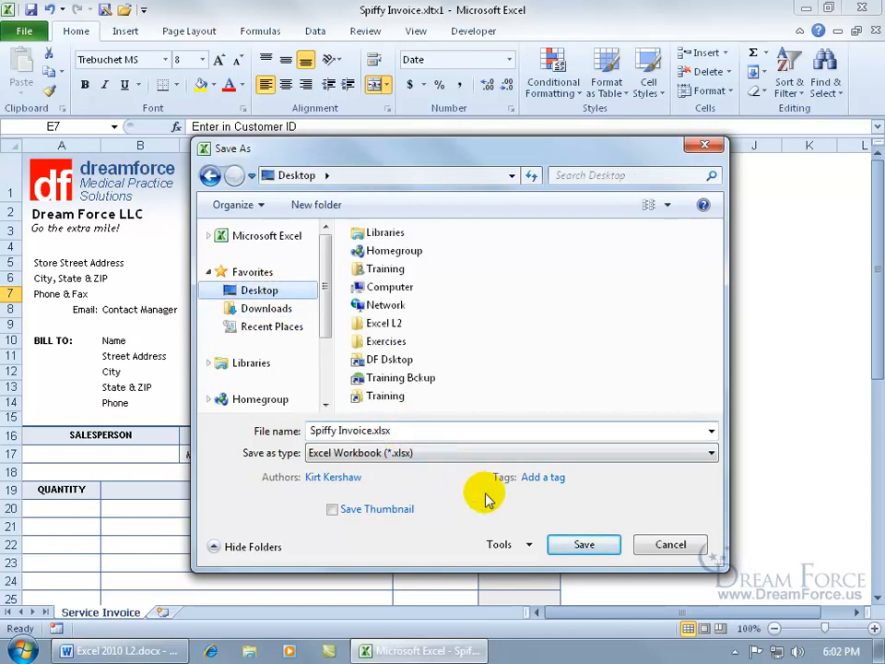
left_click(582, 544)
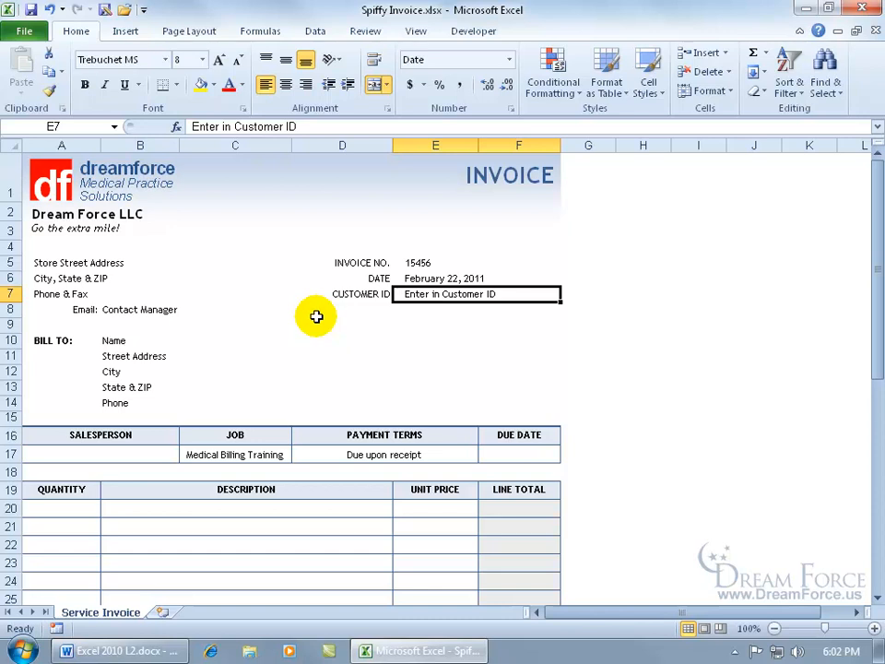
- Clear the invoice number and date cells, and delete the dreamforce logo picture from the invoice header
left_click(432, 263)
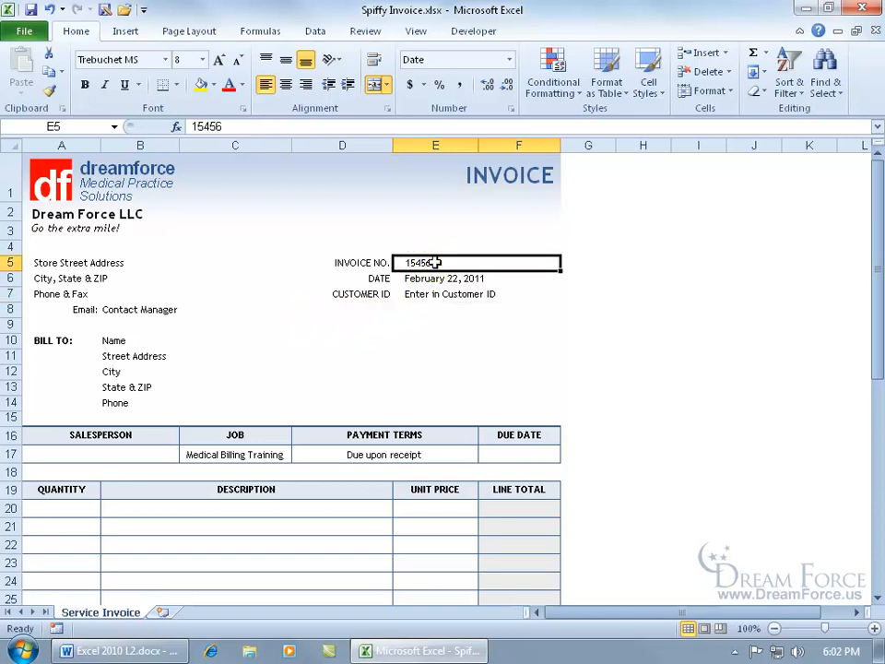
key("Delete")
left_click(443, 278)
key("Delete")
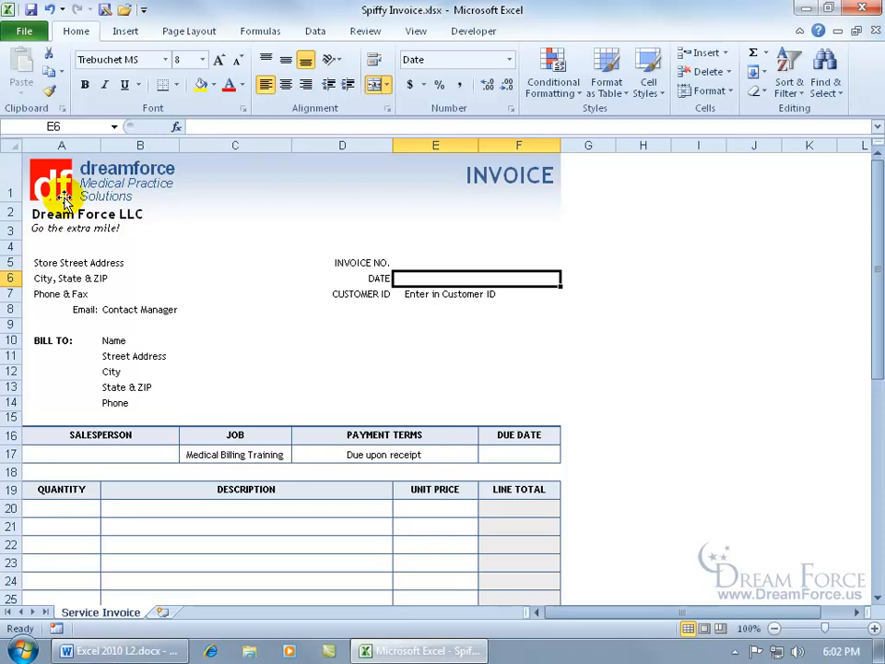
left_click(61, 194)
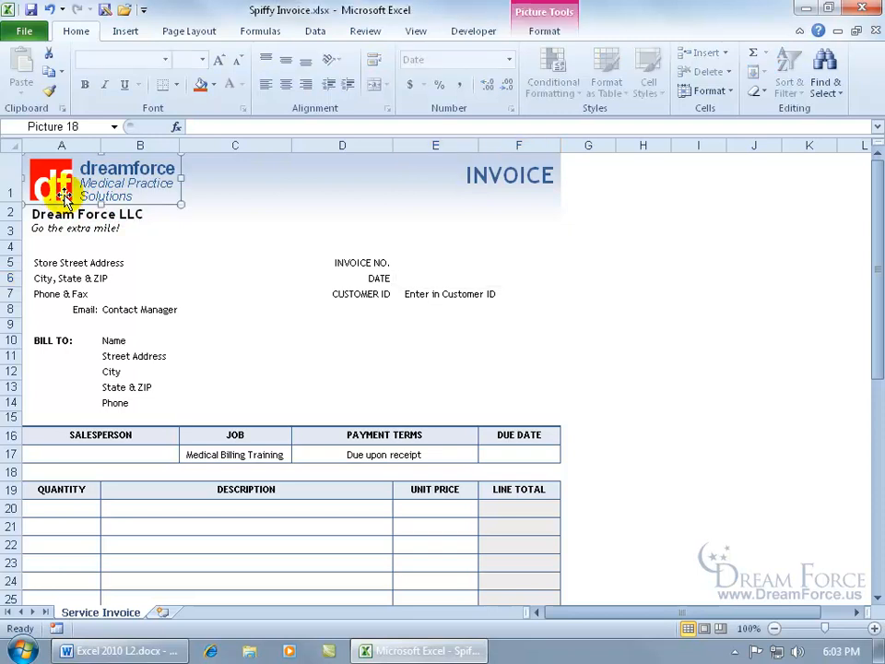
key("Delete")
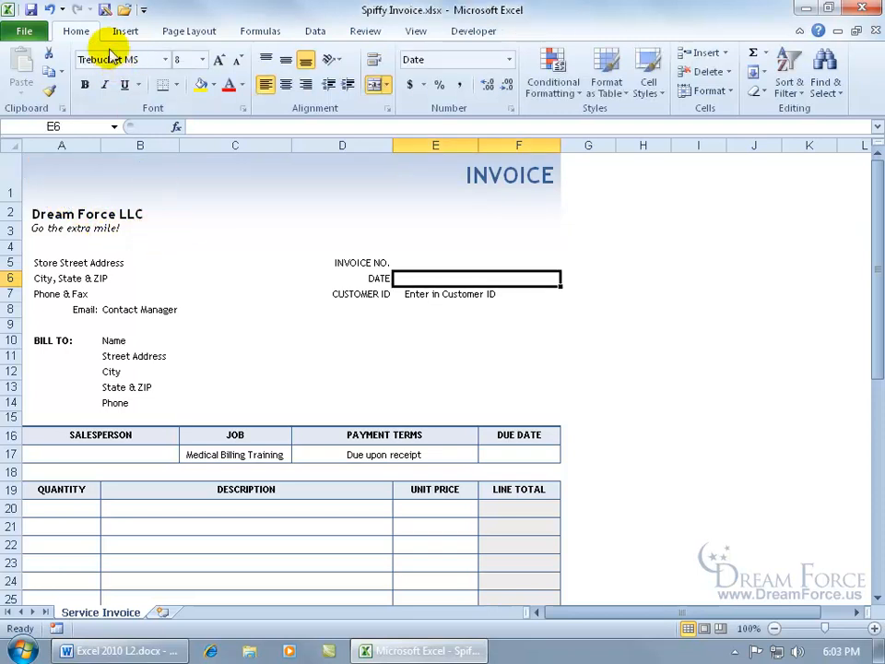
- Save the edited invoice as an Excel Template (*.xltx), replacing the existing Spiffy Invoice.xltx
left_click(33, 32)
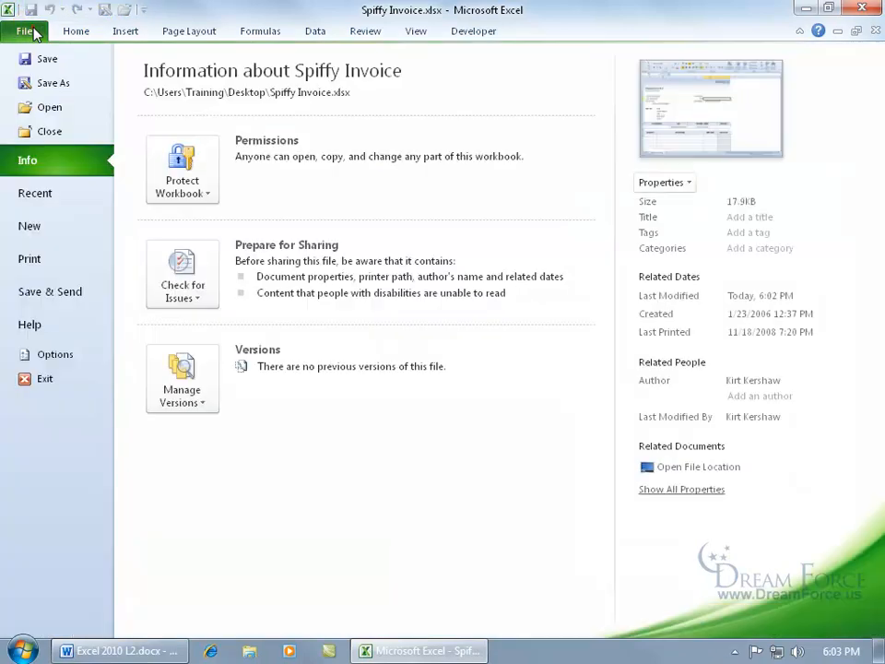
left_click(42, 83)
left_click(385, 455)
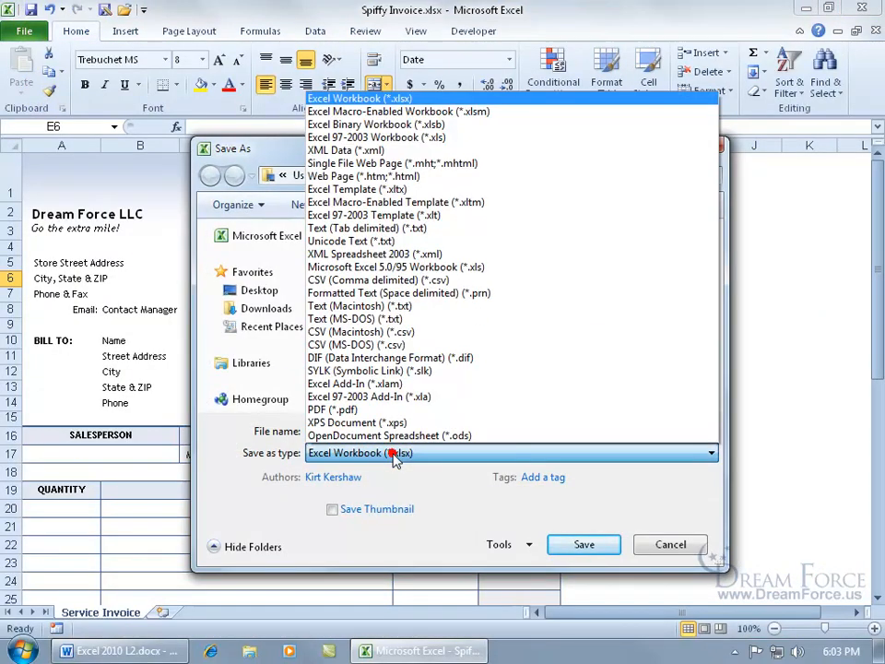
left_click(387, 189)
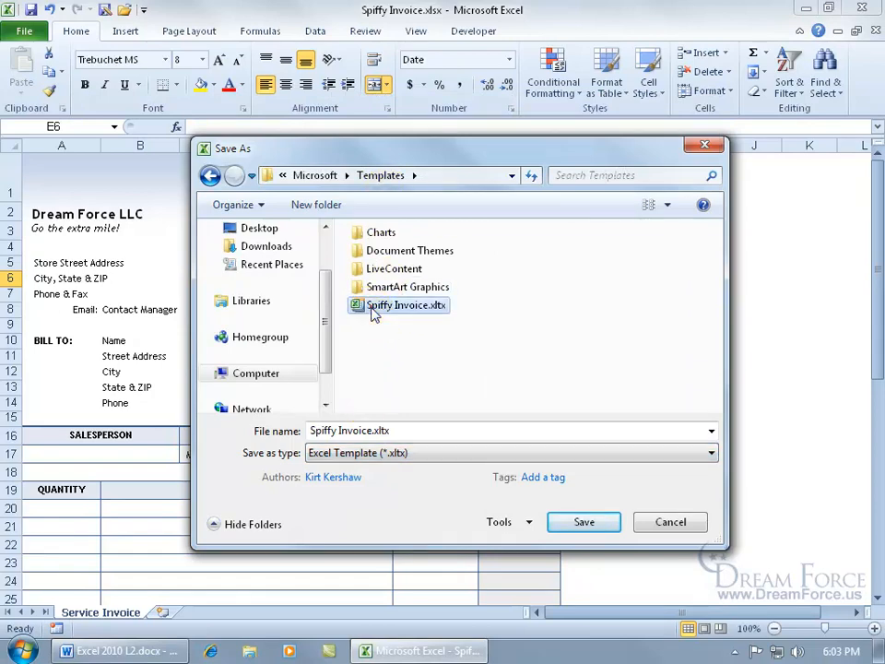
left_click(584, 524)
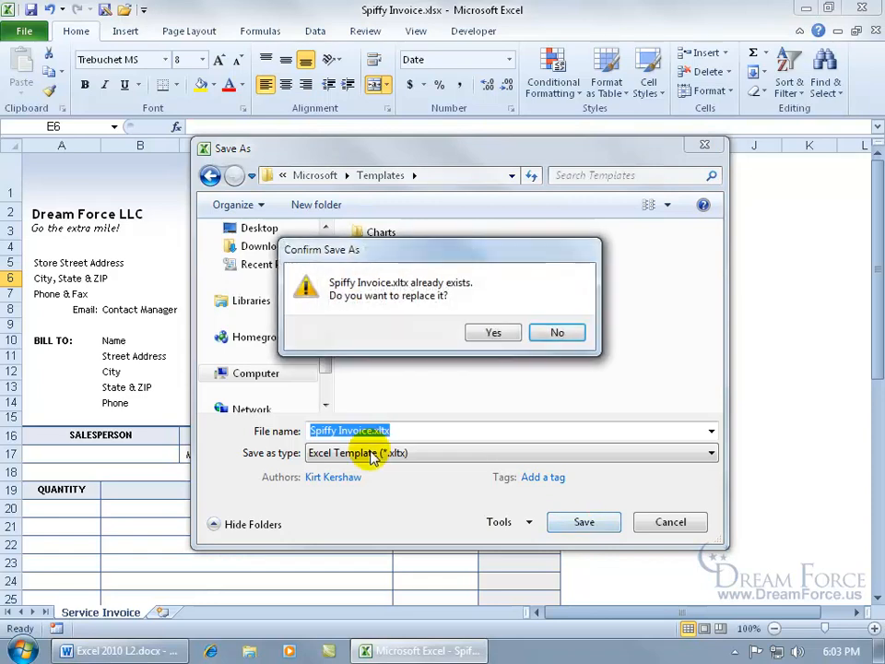
left_click(489, 332)
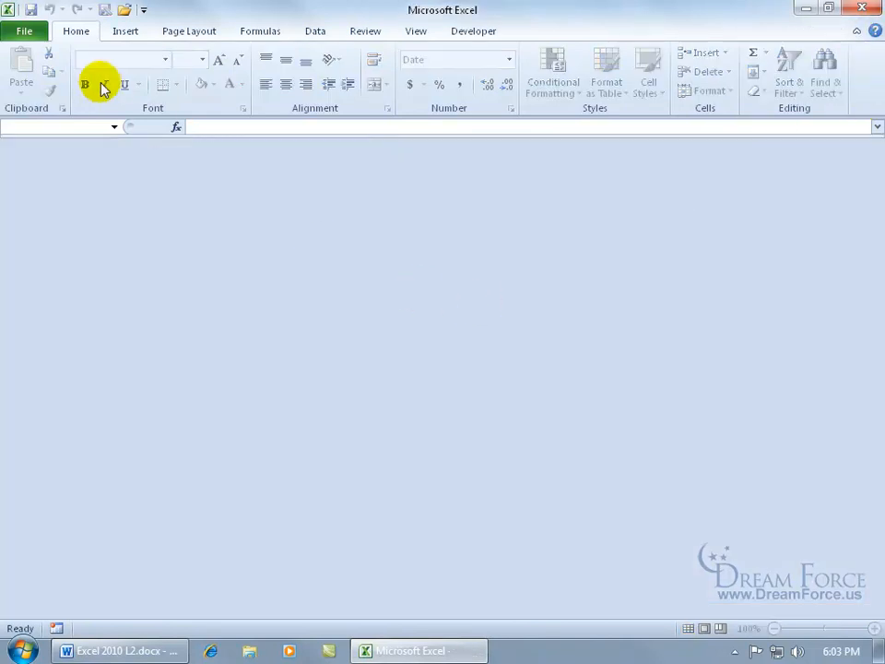
- Create another new workbook from the updated personal template Spiffy Invoice.xltx
left_click(26, 29)
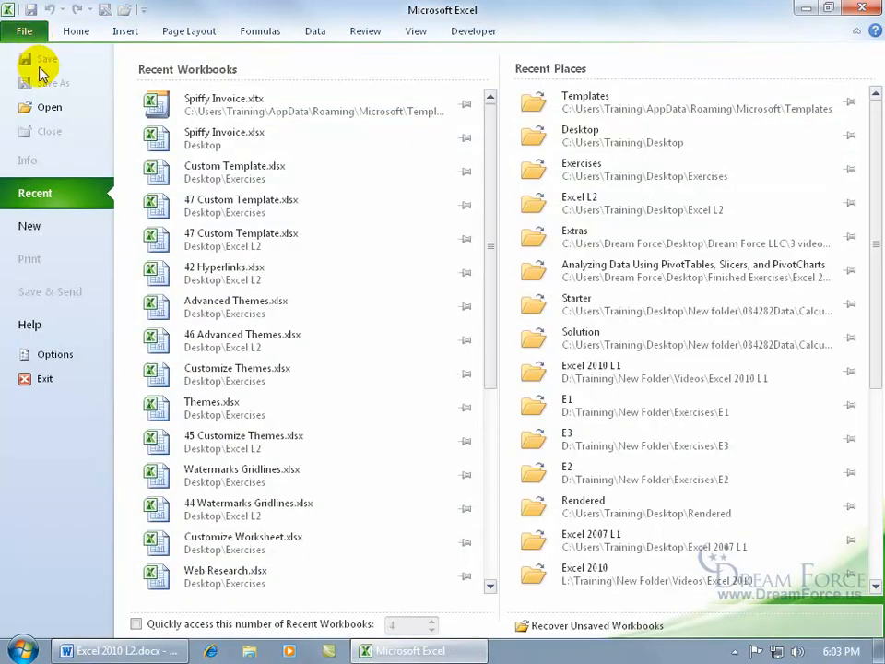
left_click(41, 229)
left_click(385, 164)
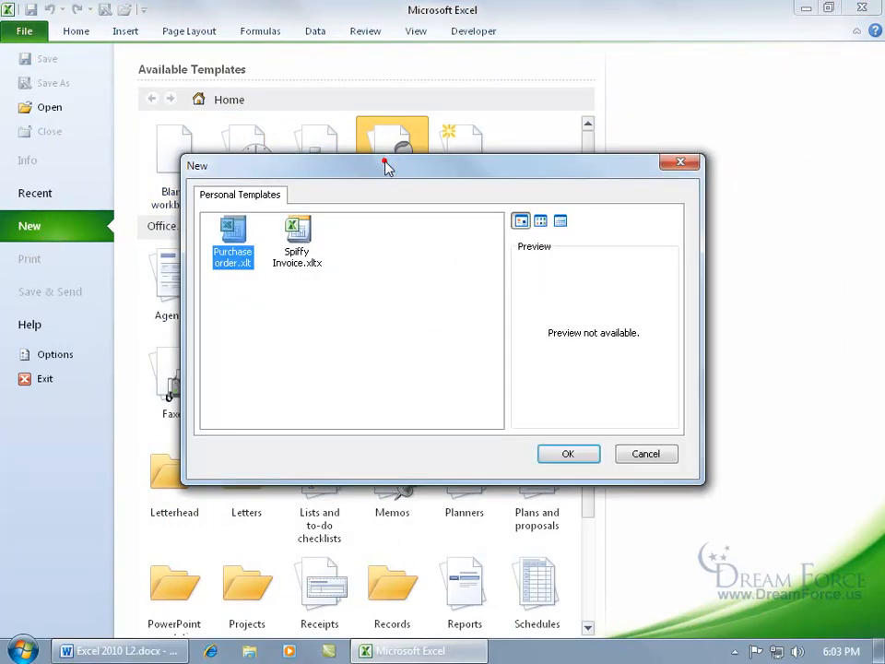
double_click(297, 238)
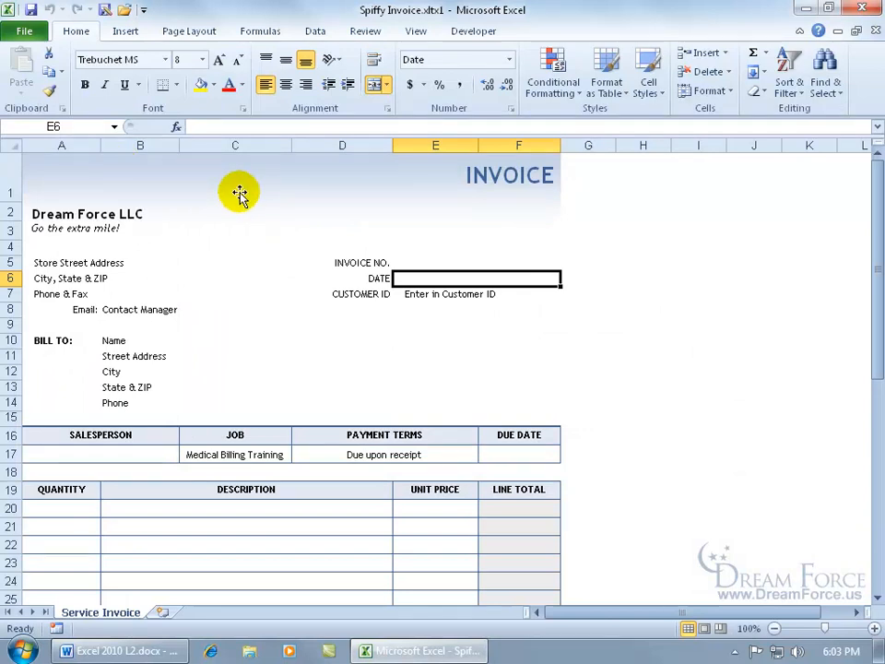
- Browse to the Templates folder by choosing the Excel Template type for Save As, and permanently delete Spiffy Invoice.xltx there
left_click(28, 30)
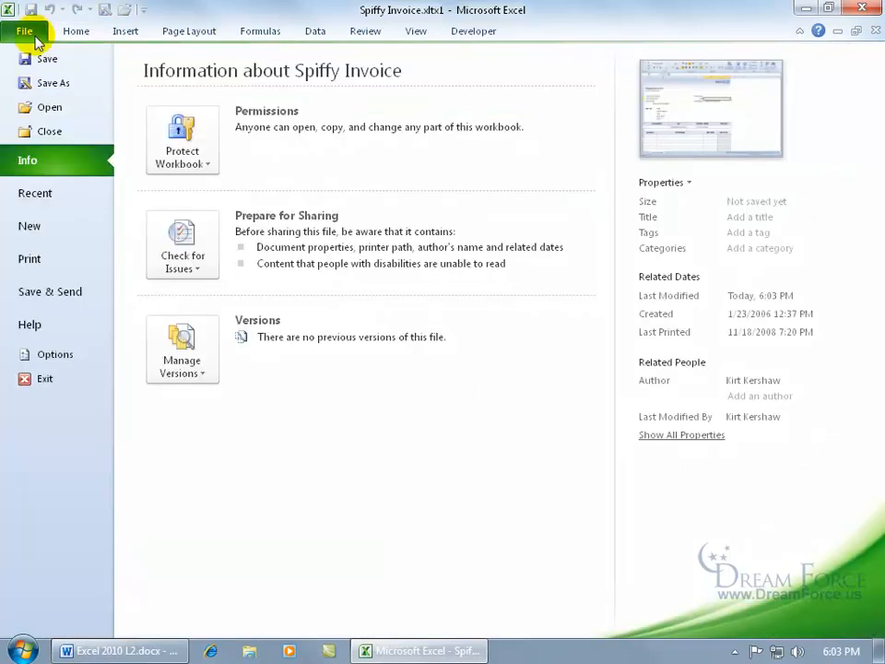
left_click(48, 87)
left_click(413, 453)
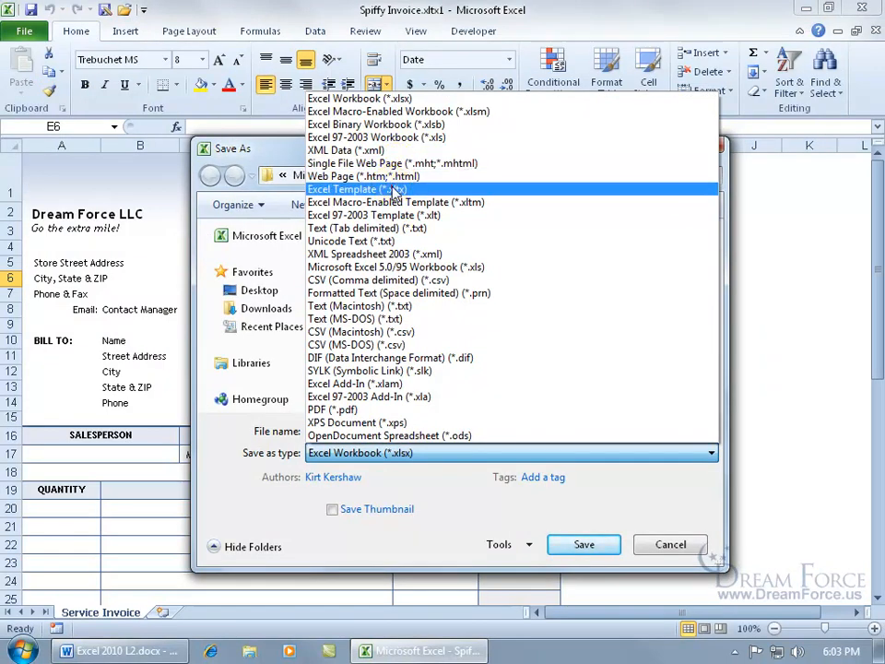
left_click(385, 189)
right_click(401, 310)
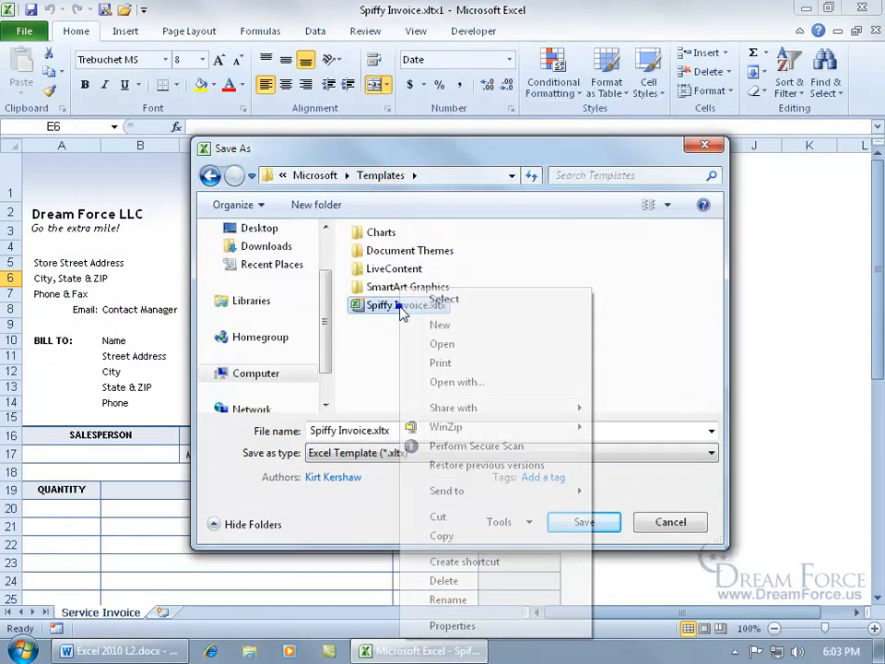
left_click(444, 580)
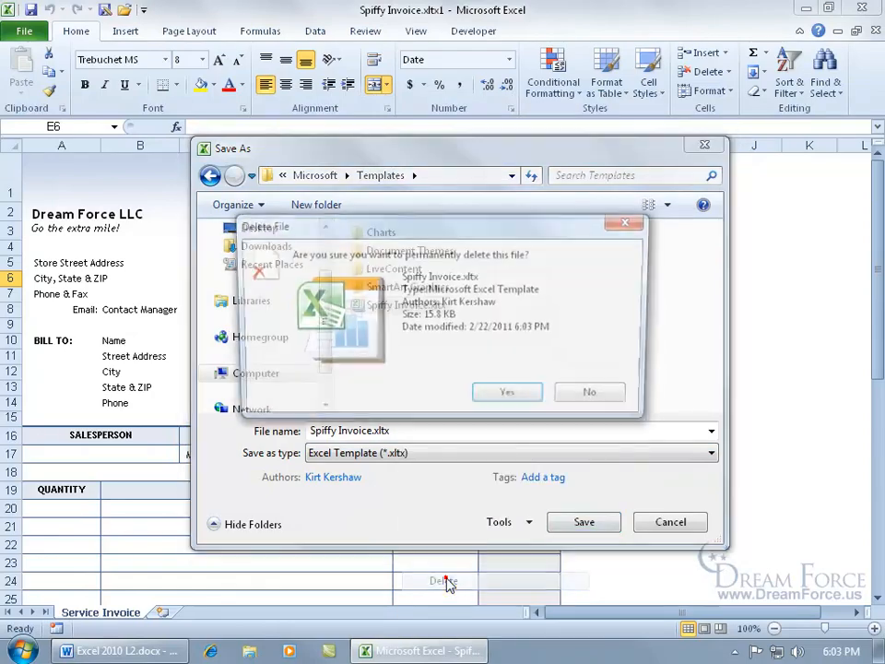
left_click(510, 397)
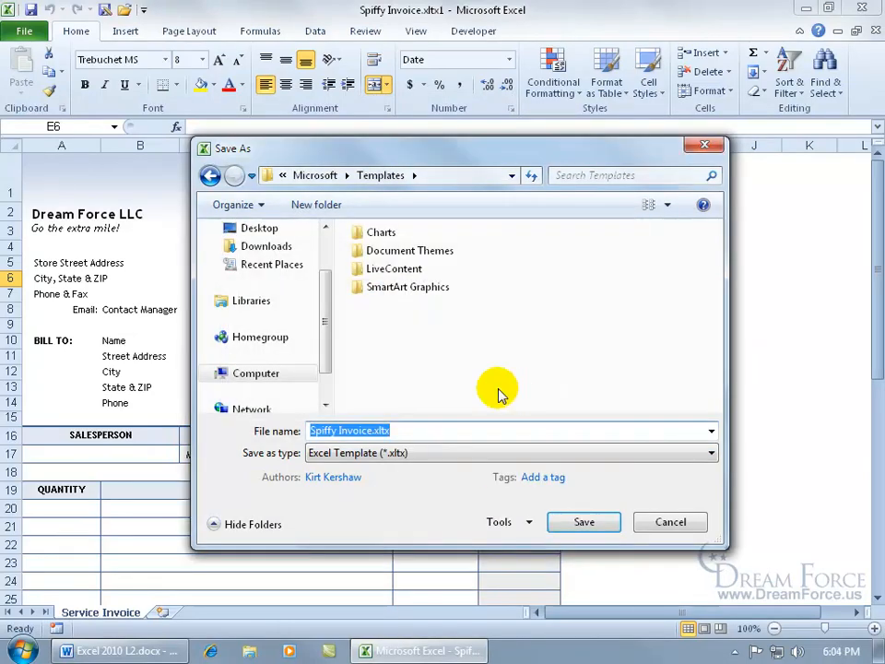